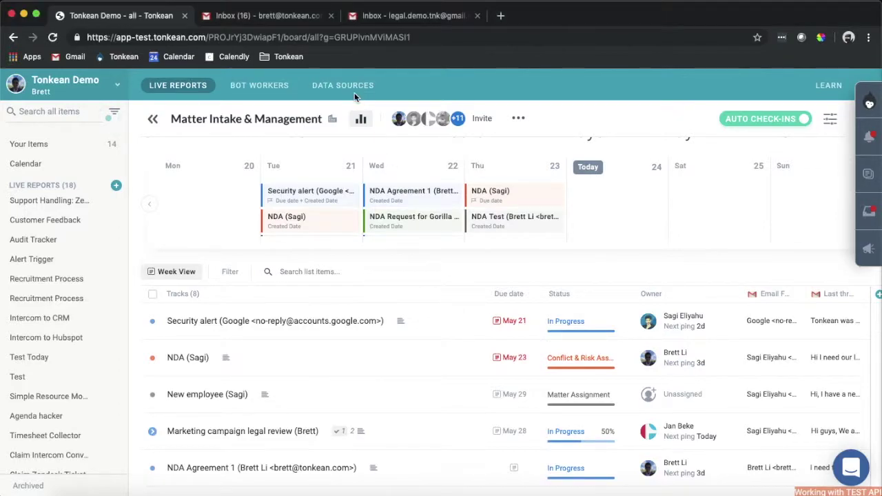
Step: Browse the integrations available for a new data source, then leave the selection without adding one
left_click(352, 87)
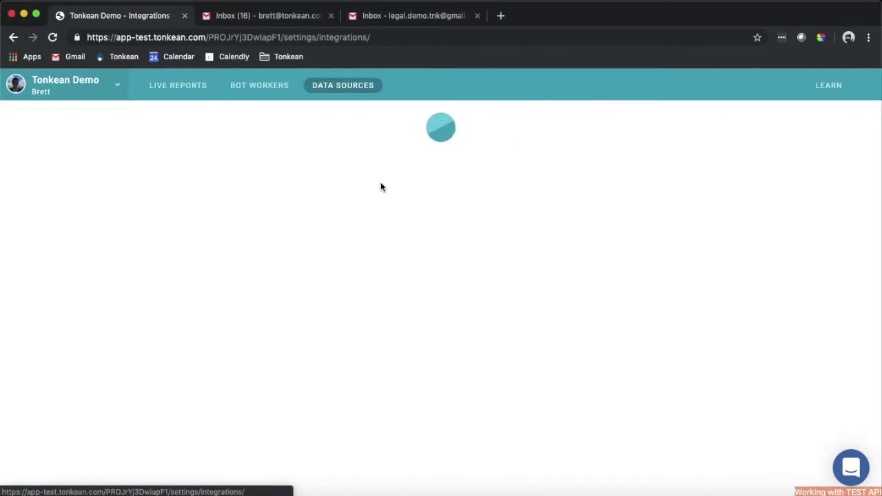
left_click(736, 142)
scroll(547, 208, "down", 1)
scroll(547, 208, "down", 5)
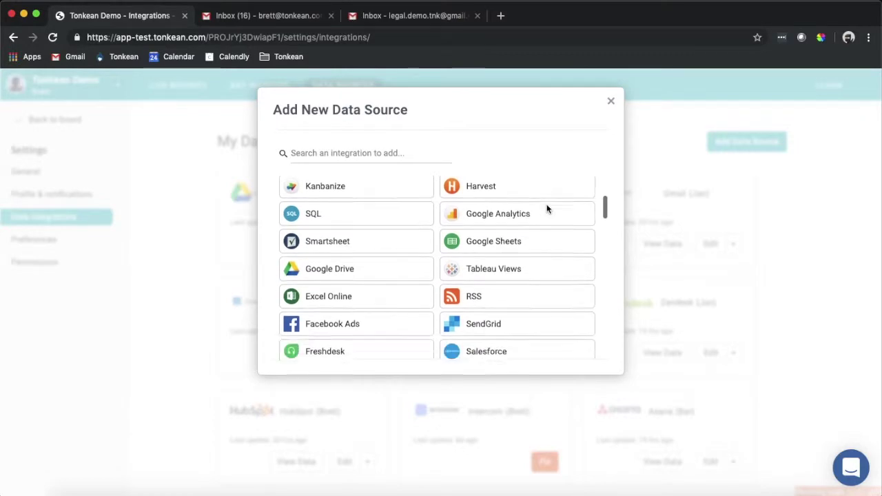
scroll(546, 208, "down", 5)
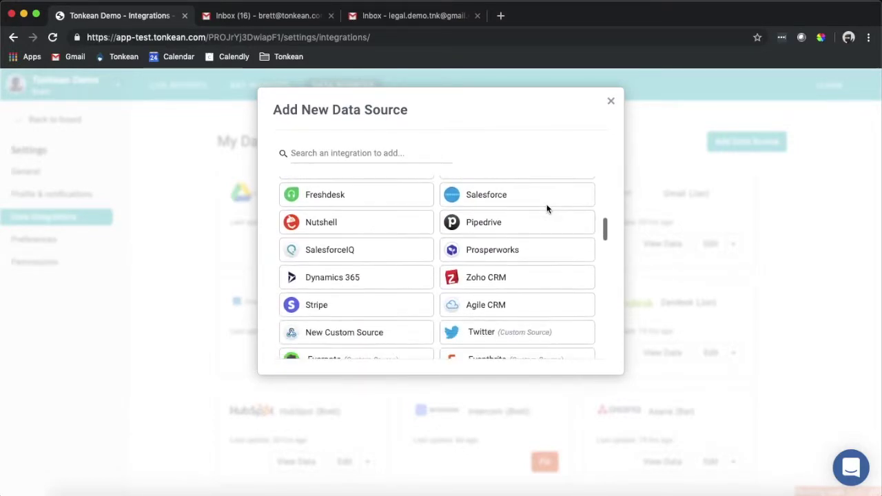
left_click(611, 103)
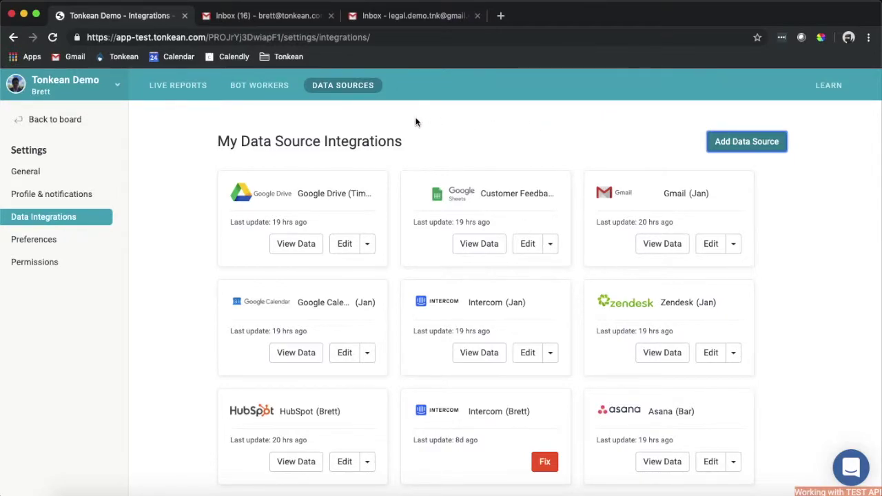
Step: Find the Matter Intake & Management bot among the bot workers and open its workflow
left_click(261, 88)
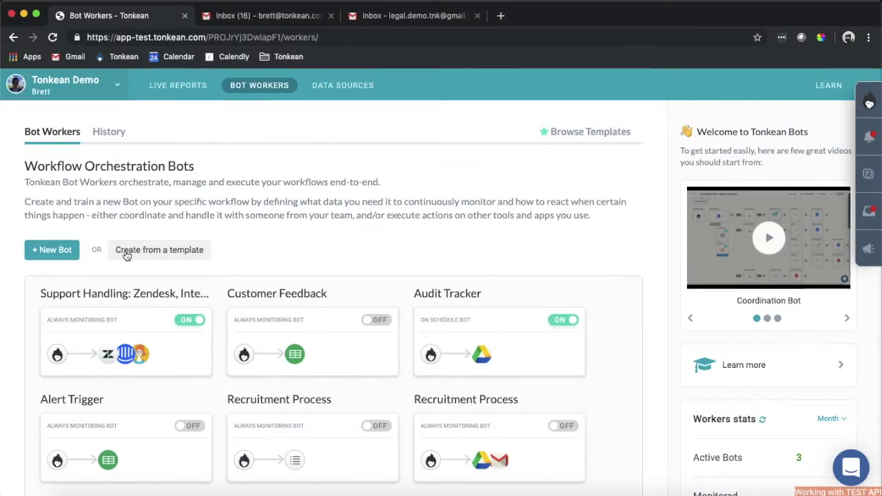
scroll(312, 250, "down", 5)
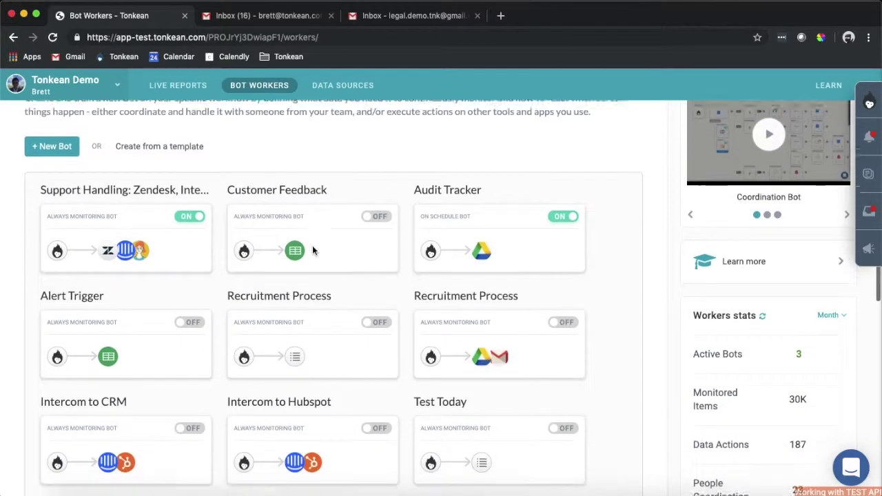
scroll(313, 249, "down", 3)
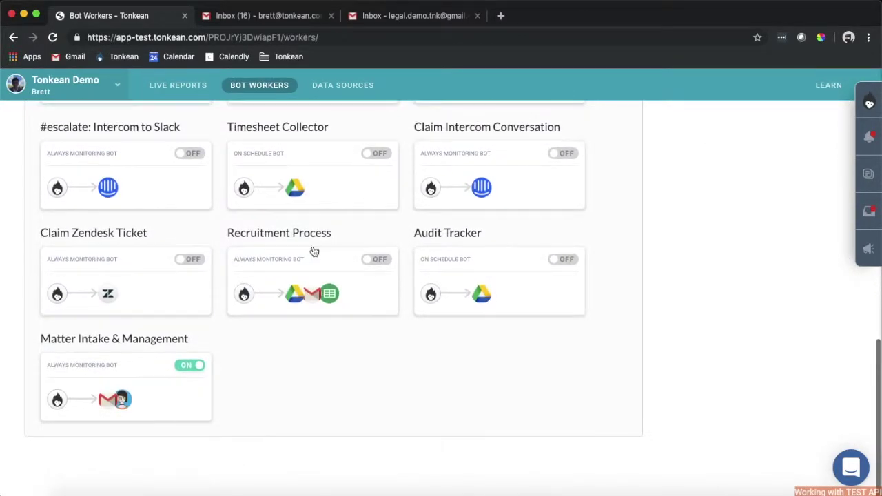
left_click(160, 395)
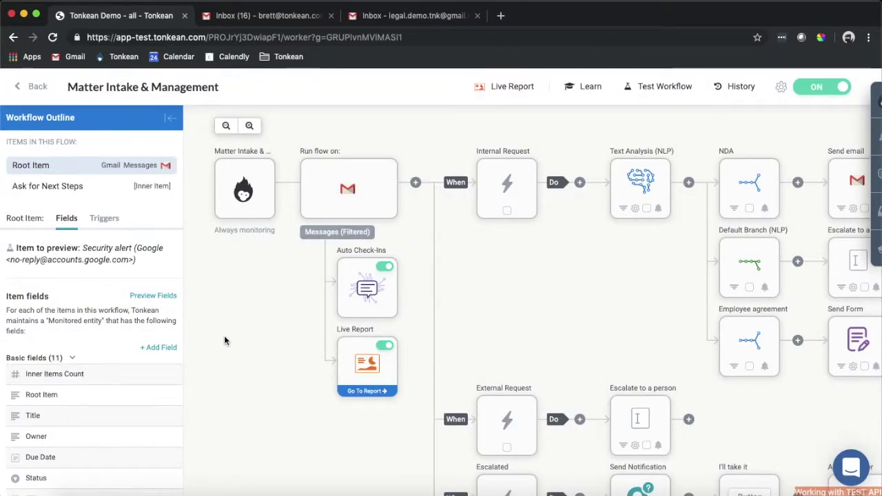
scroll(224, 340, "right", 4)
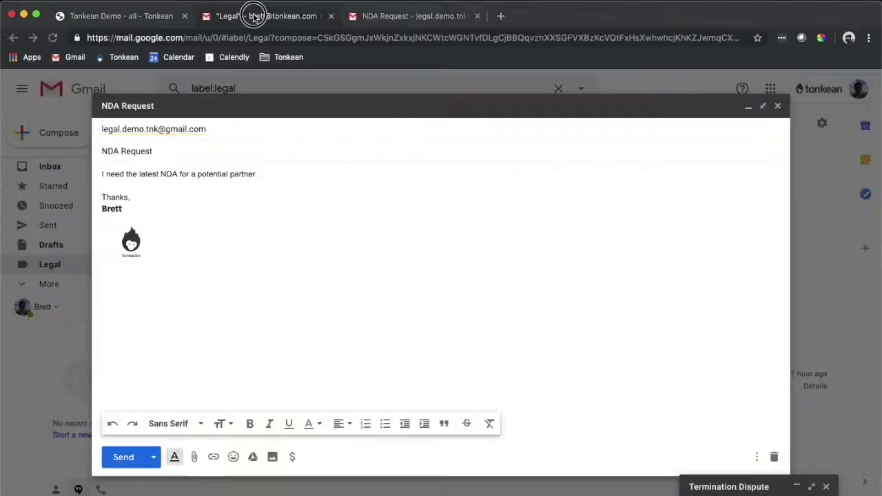
Step: Switch to the requester's Gmail, send the prepared NDA Request email, and open the reply thread under the Legal label
left_click(255, 17)
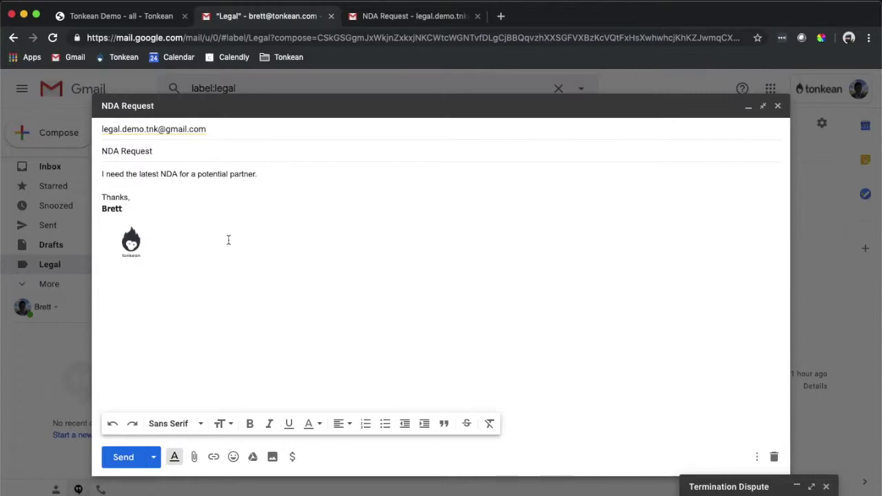
left_click(133, 457)
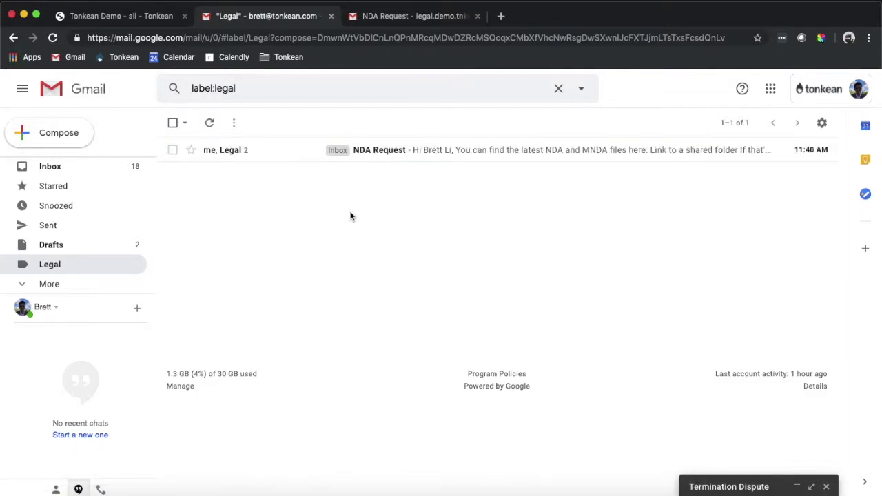
left_click(298, 158)
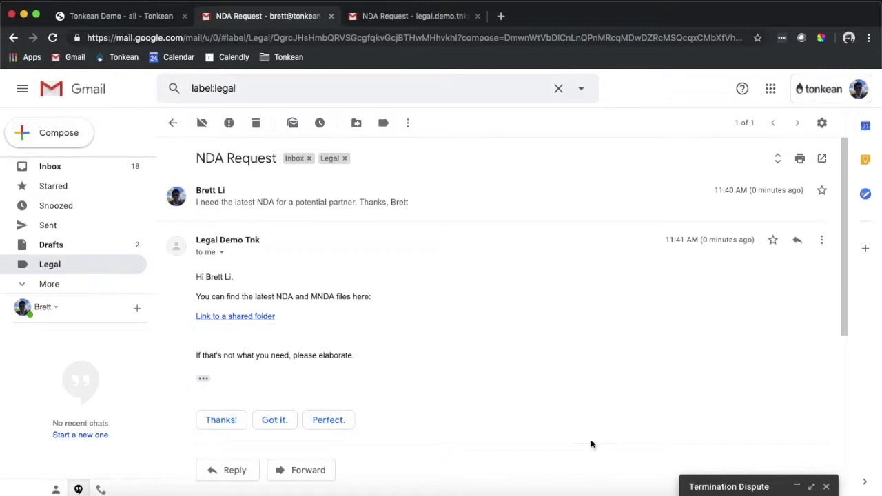
Step: Send the minimized Termination Dispute draft to the legal mailbox and return to the Legal label's message list
left_click(740, 486)
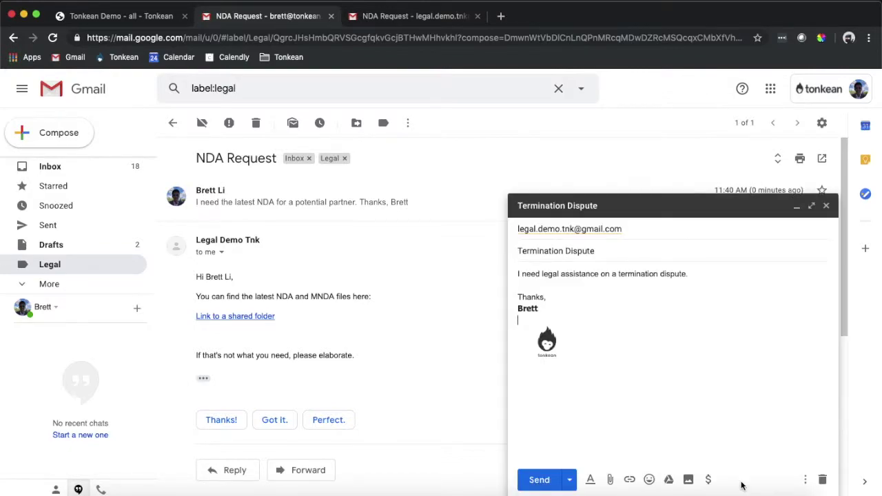
left_click(811, 206)
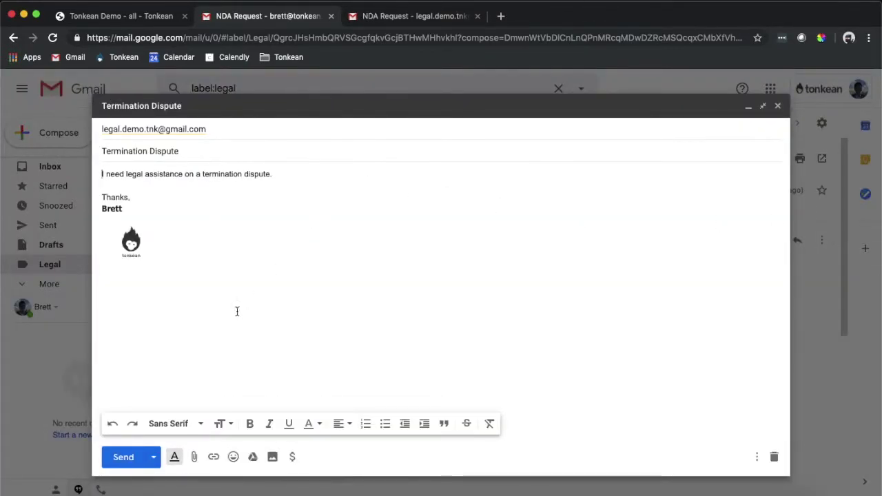
left_click(127, 457)
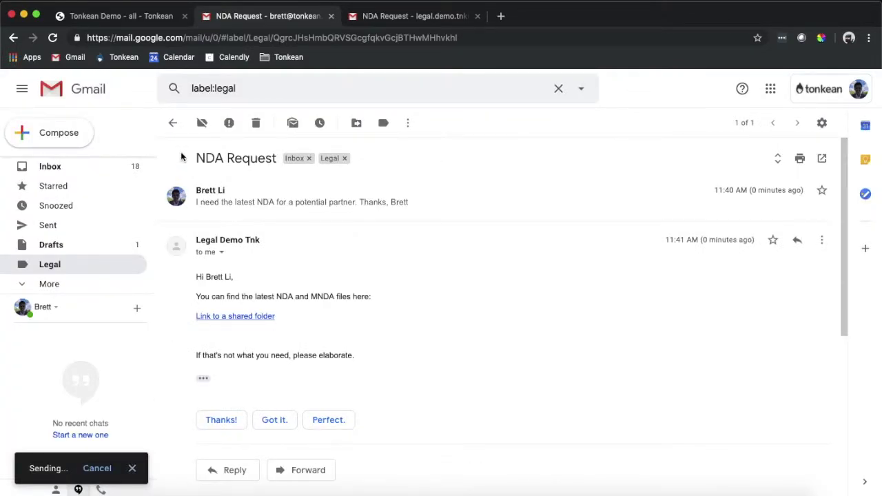
left_click(172, 123)
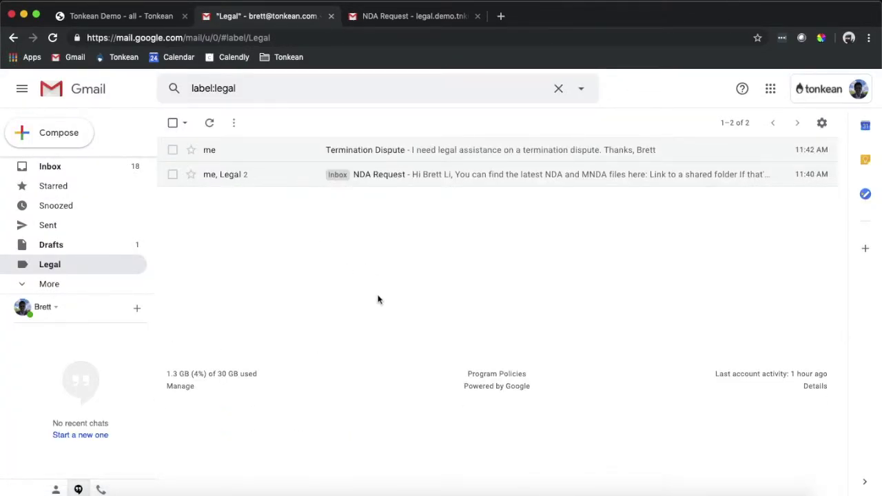
Step: Switch to Slack to check the termination dispute notification in #legal, then return to the Tonkean workflow in Chrome
left_click(535, 491)
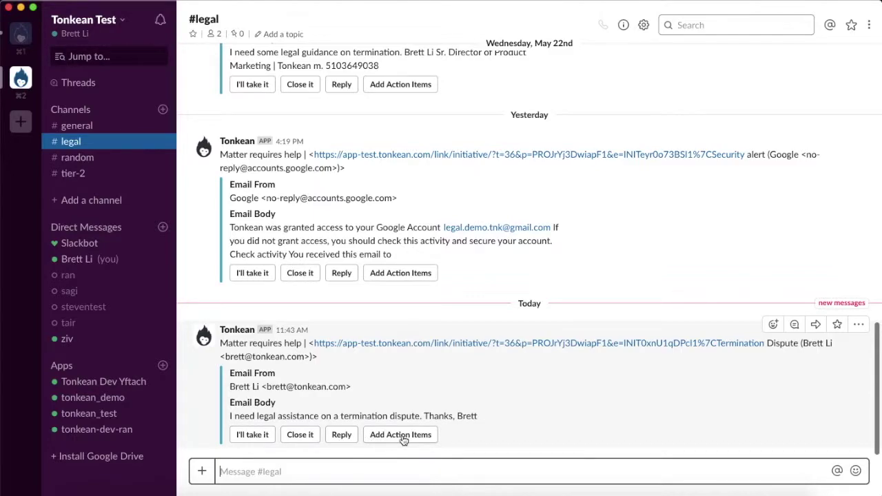
left_click(585, 490)
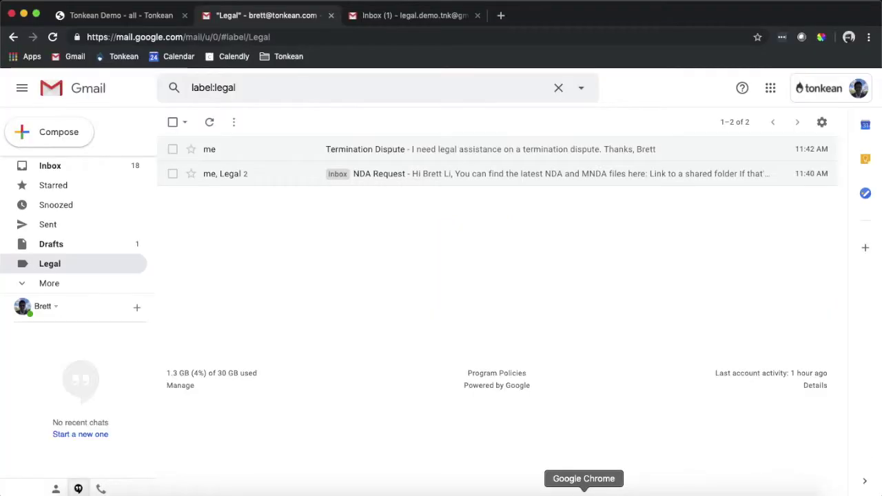
left_click(117, 15)
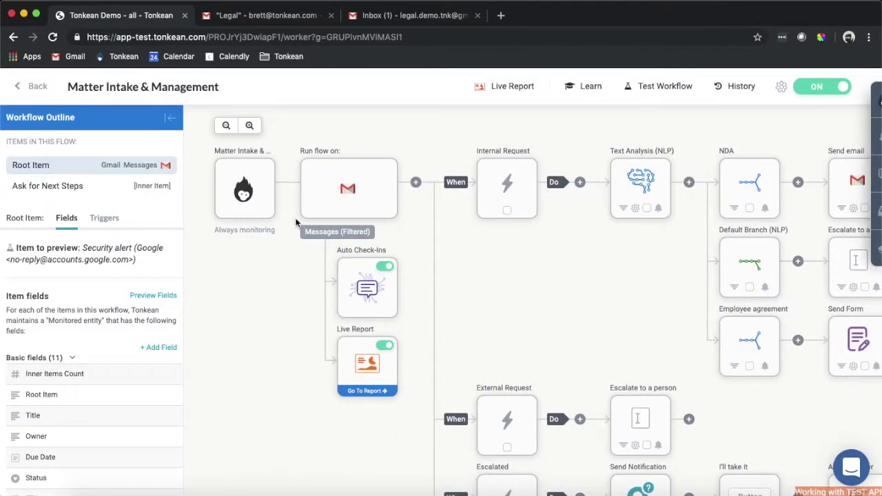
Step: Look over the workflow's request and escalation branches, then inspect the source settings of the Gmail trigger
scroll(300, 247, "right", 5)
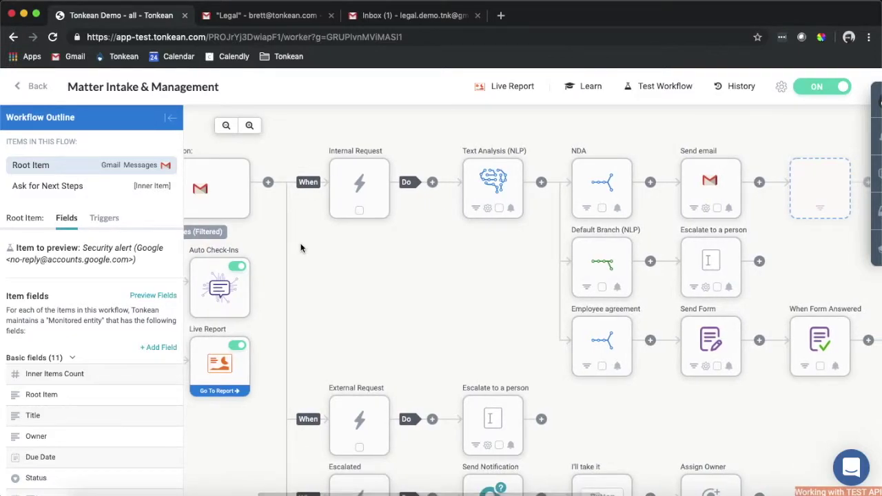
scroll(300, 249, "left", 2)
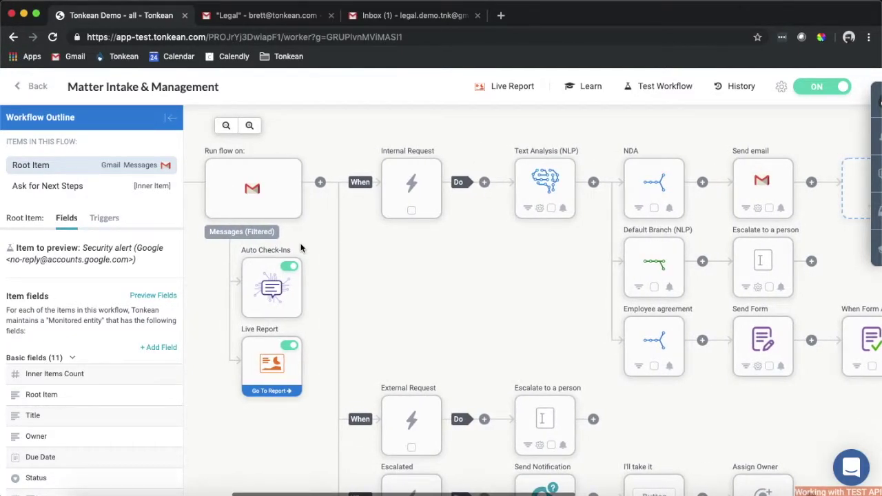
scroll(301, 248, "down", 5)
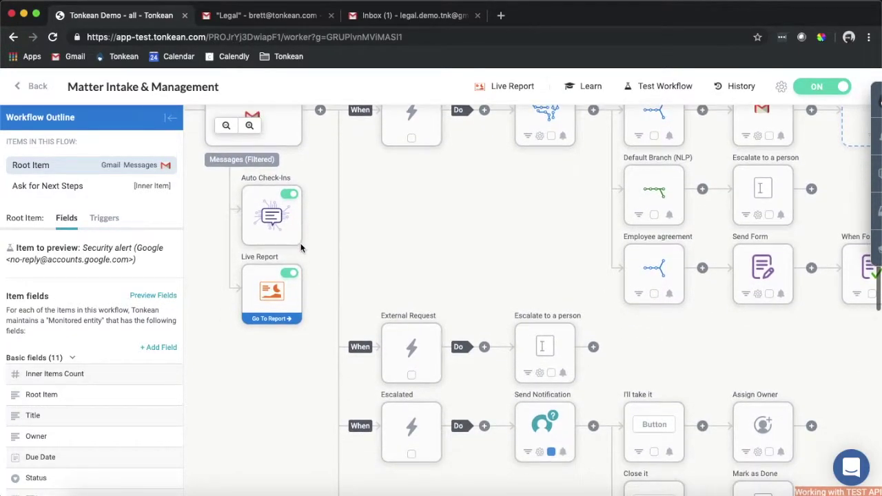
scroll(300, 249, "up", 5)
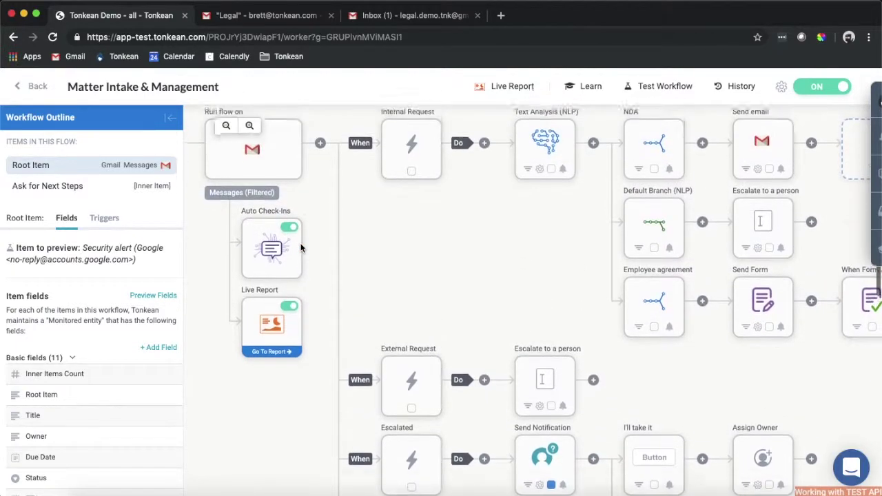
scroll(301, 248, "left", 1)
scroll(300, 249, "left", 3)
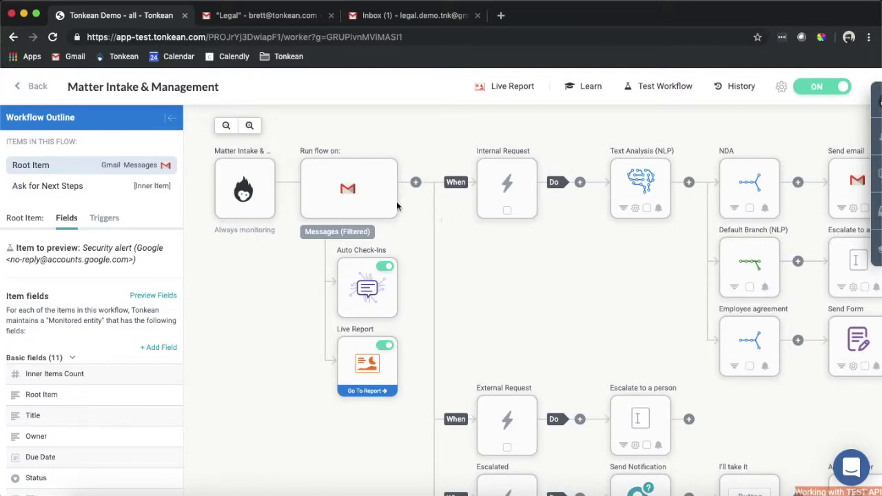
left_click(362, 194)
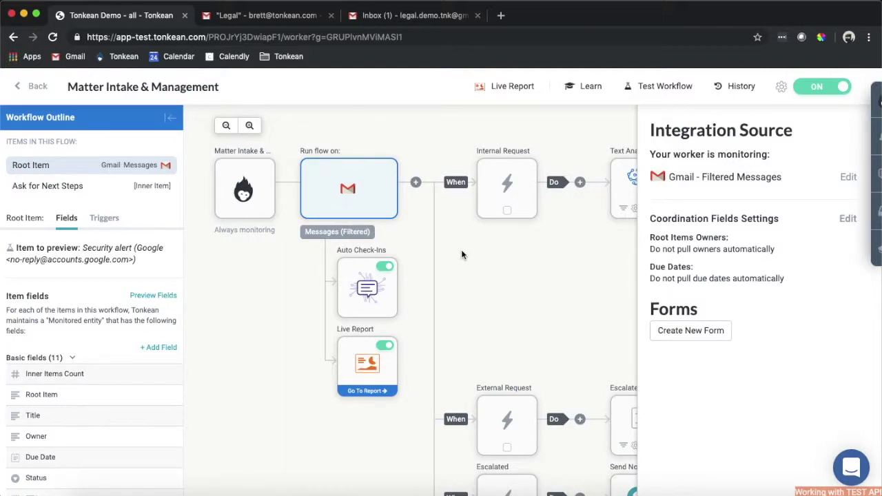
Step: Examine the Text Analysis (NLP) keyword definitions and the Send email action settings on the NDA branch
scroll(461, 250, "right", 3)
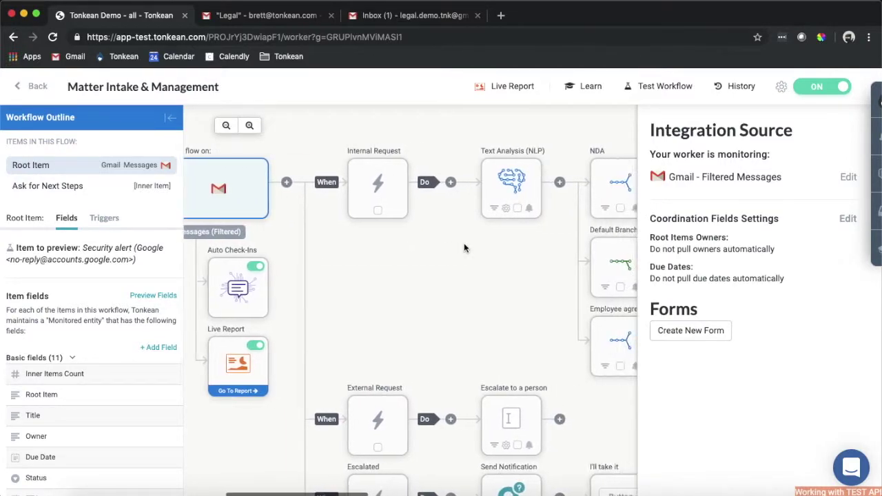
left_click(518, 181)
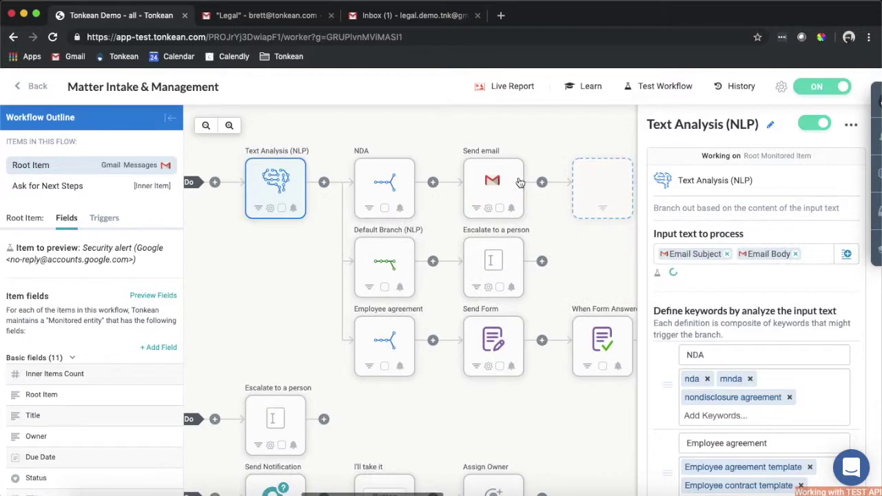
scroll(764, 314, "down", 3)
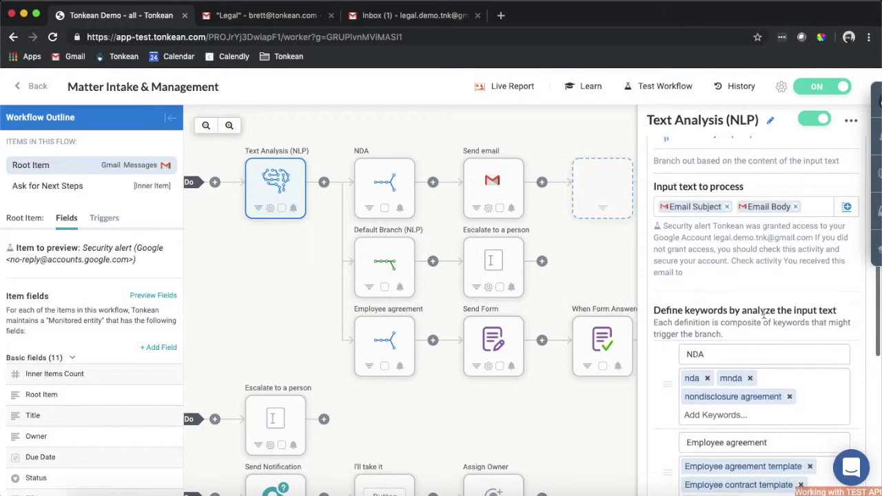
scroll(764, 314, "down", 1)
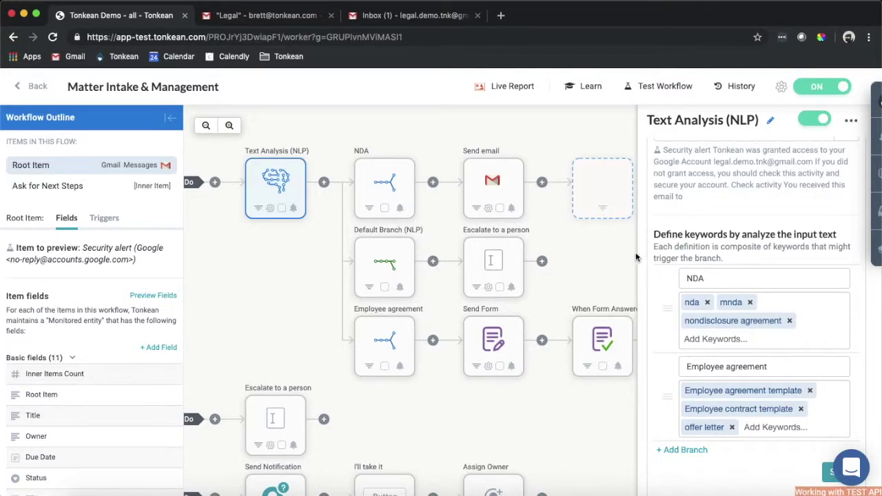
left_click(507, 186)
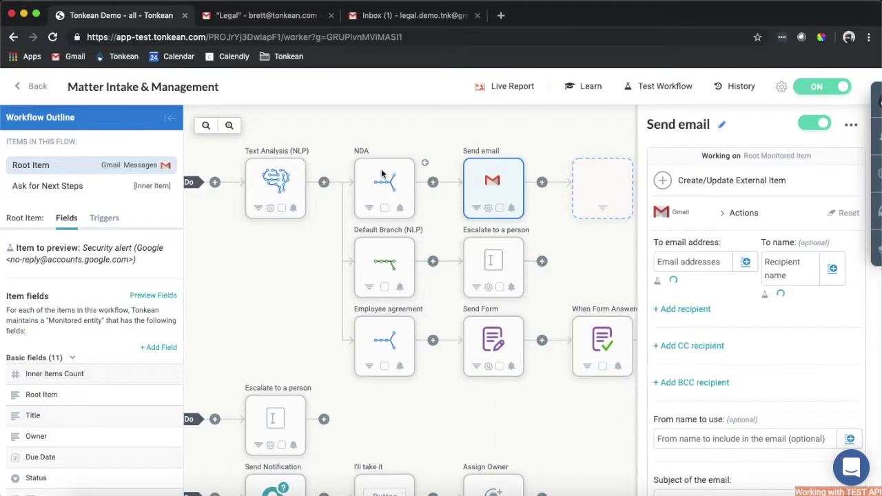
scroll(710, 346, "down", 3)
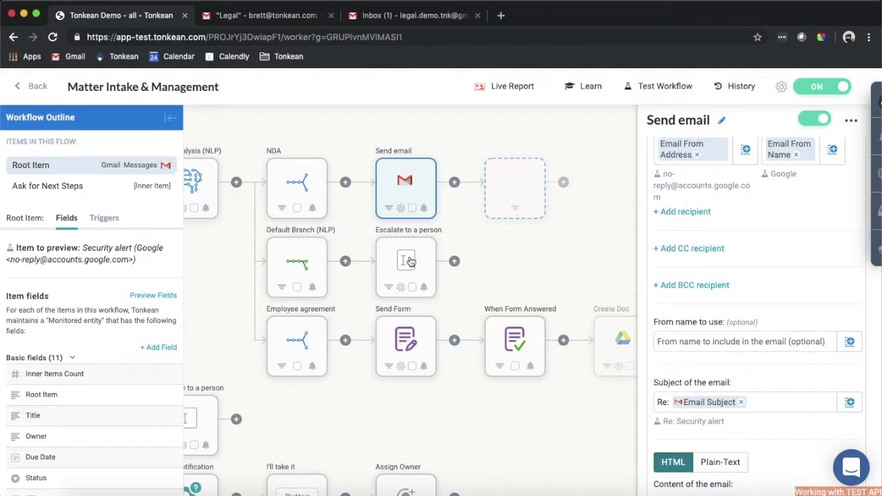
Step: Examine the Send Notification action under the Escalated trigger, from its channel setting to the message preview with action buttons
scroll(403, 269, "down", 5)
scroll(404, 268, "left", 5)
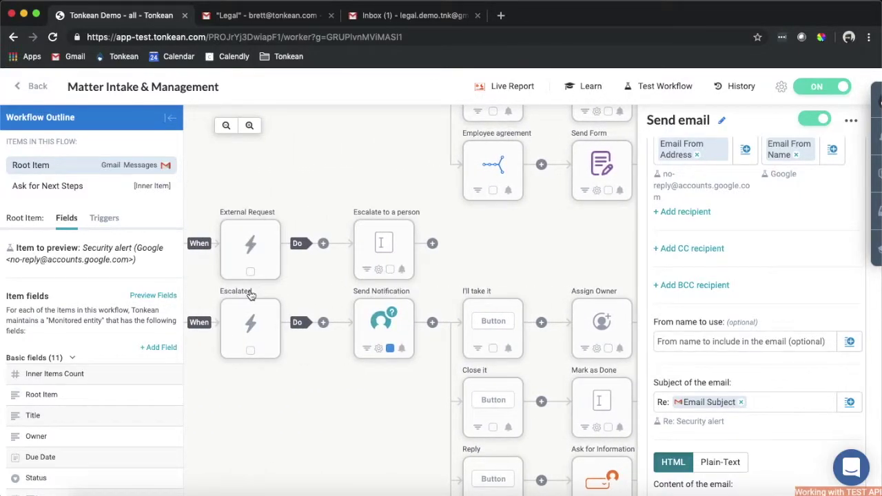
left_click(391, 322)
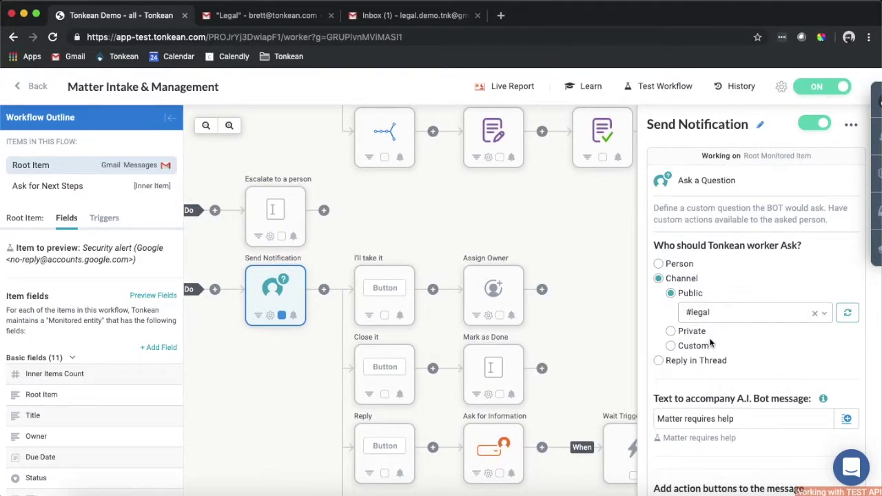
scroll(736, 353, "down", 1)
scroll(737, 353, "down", 15)
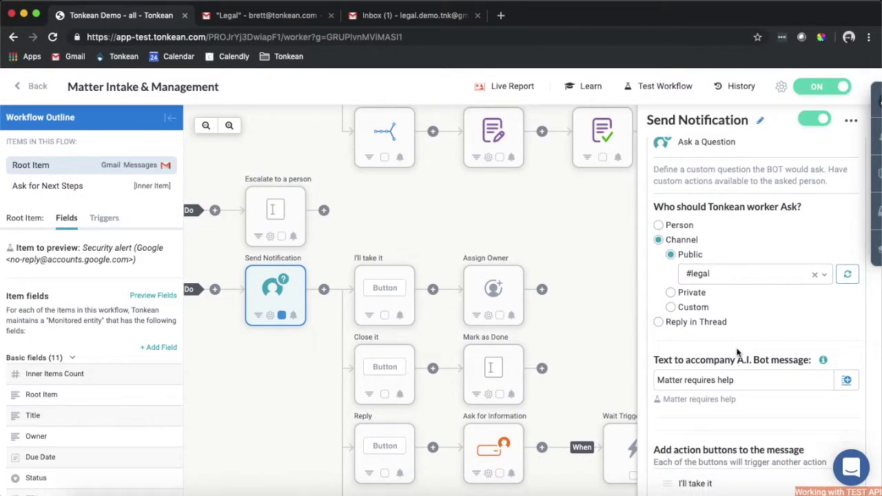
scroll(736, 352, "down", 6)
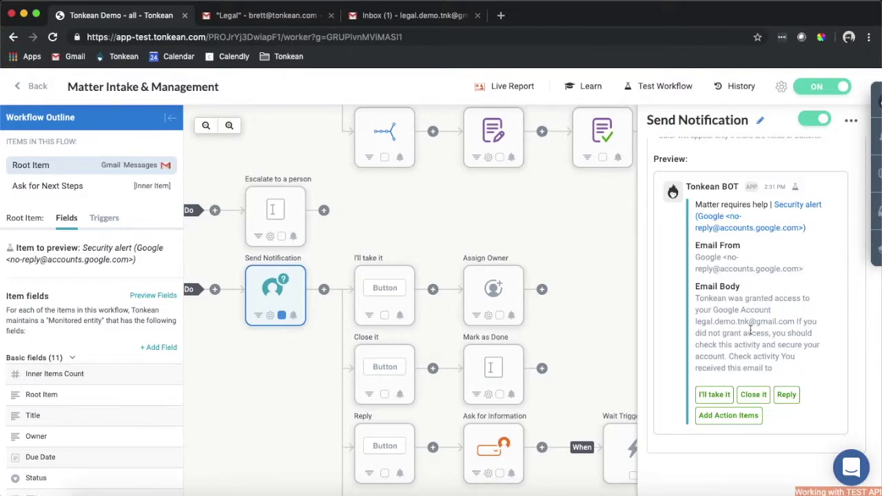
Step: Add an empty action block after Send email on the NDA branch and browse the available people coordination, data and workflow actions
scroll(628, 295, "up", 5)
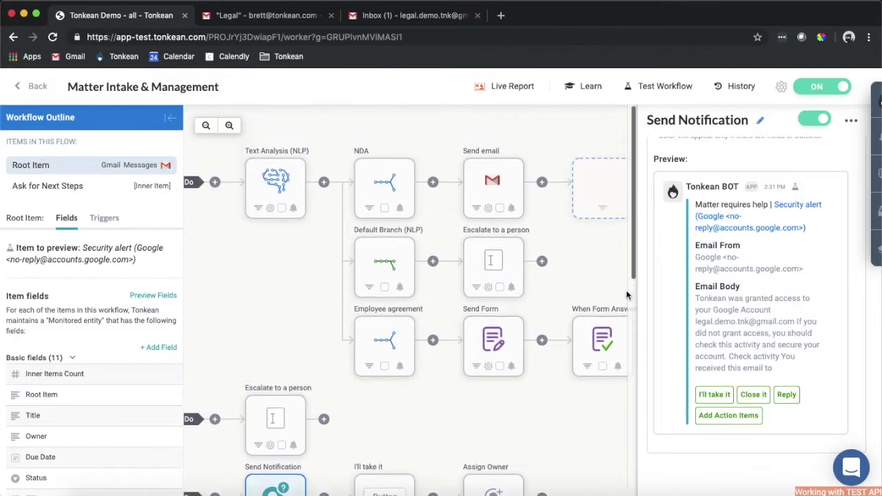
scroll(538, 241, "right", 3)
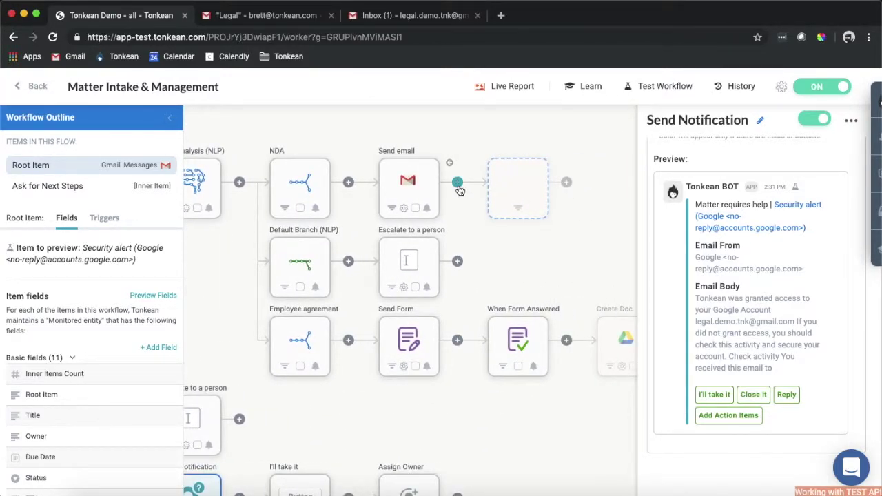
left_click(458, 186)
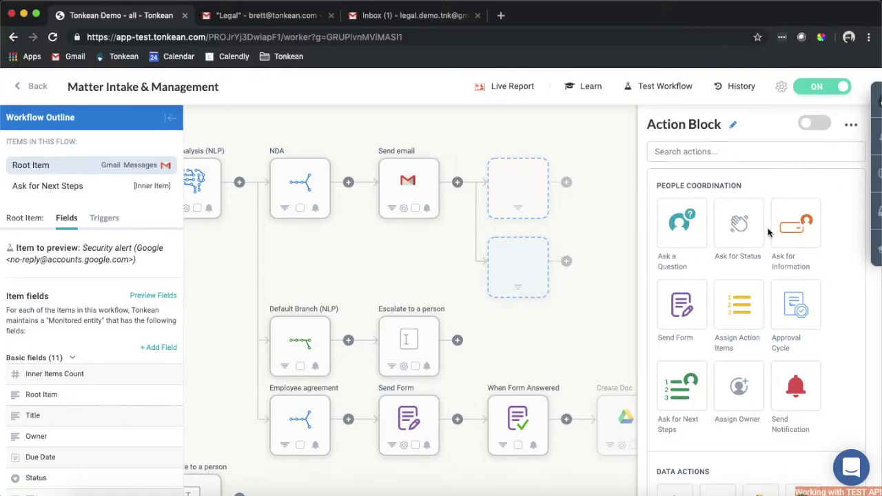
scroll(751, 236, "down", 5)
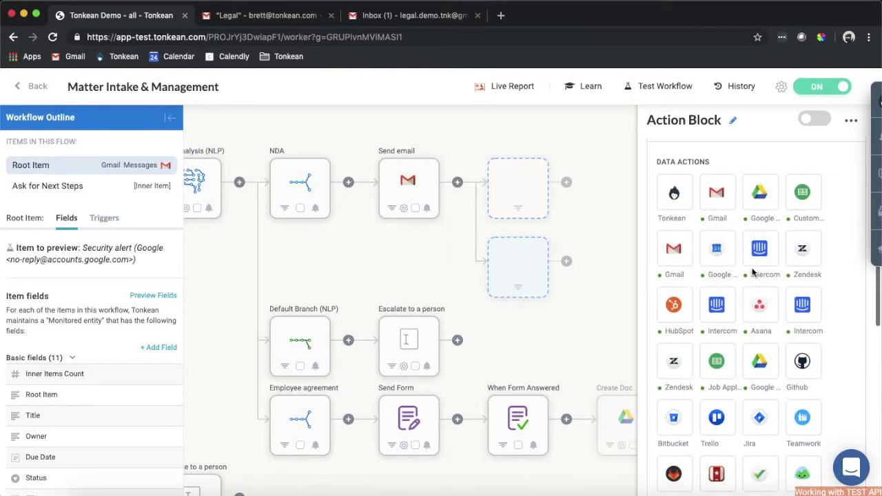
scroll(739, 267, "down", 10)
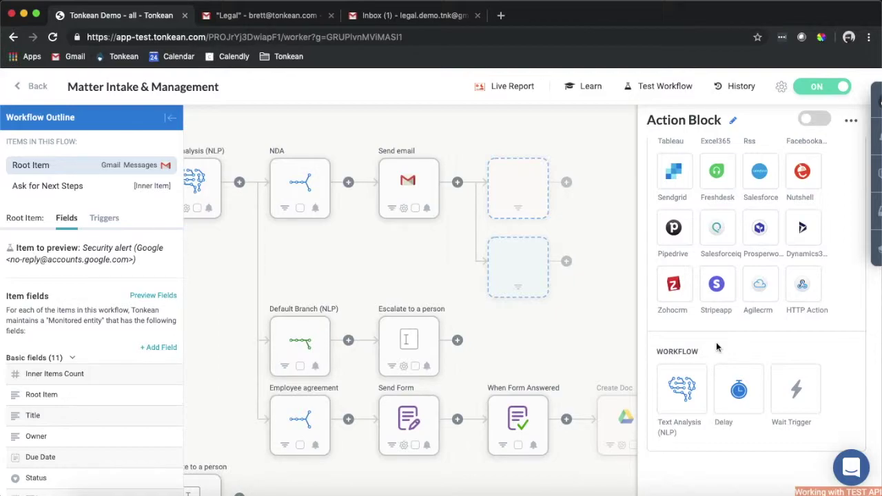
Step: Inspect the Auto Check-ins settings of the workflow, then open its Live Report
scroll(514, 284, "left", 10)
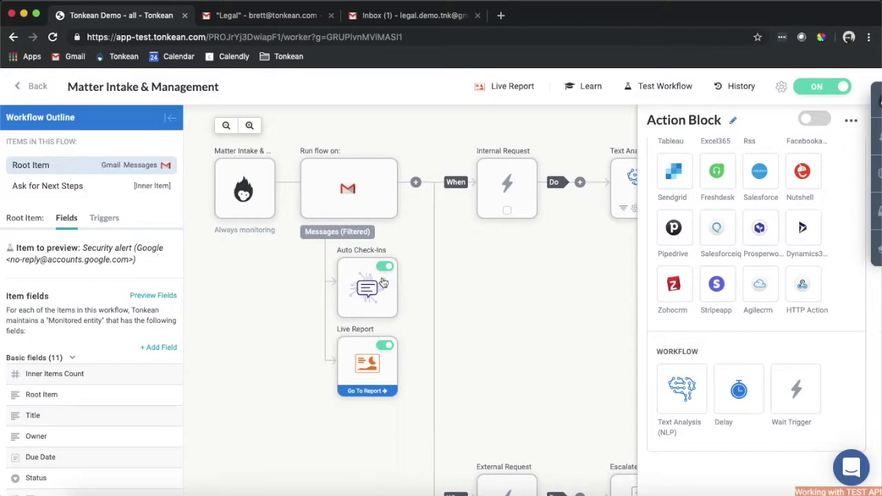
left_click(378, 284)
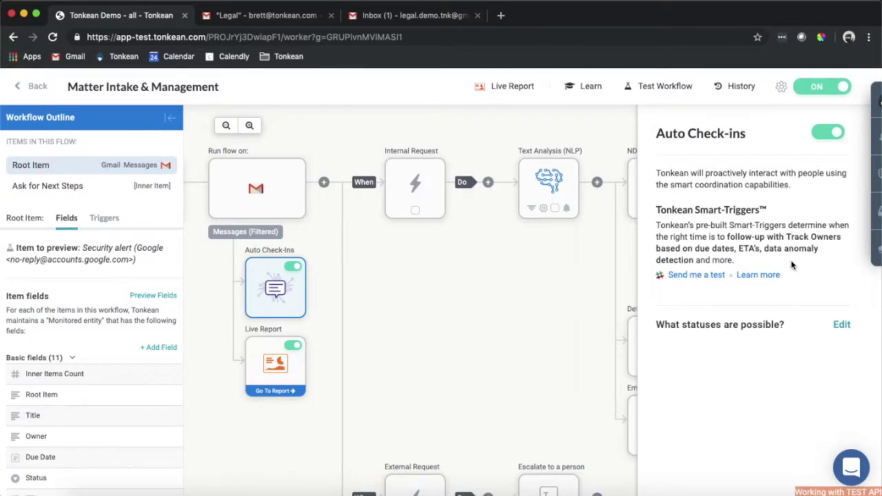
left_click(523, 90)
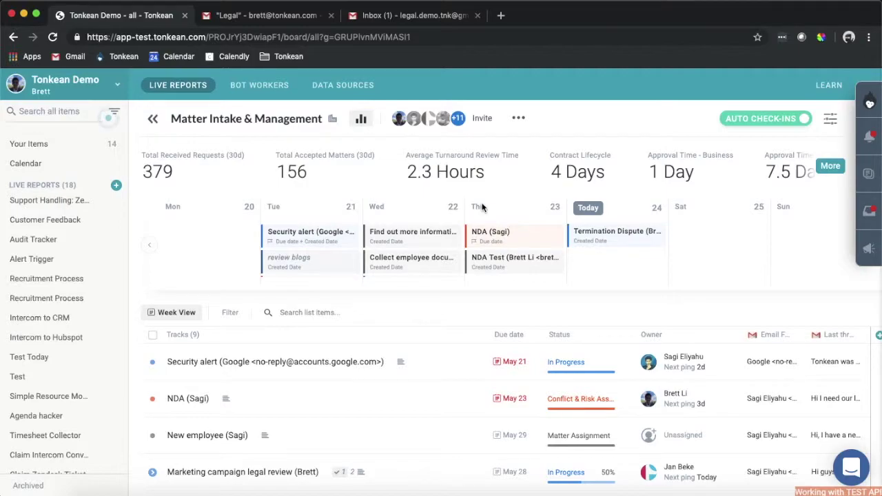
Step: Look over the report's track list and check the next follow-up options for the owner of the Security alert item
mouse_move(467, 270)
scroll(467, 272, "down", 1)
scroll(434, 324, "down", 4)
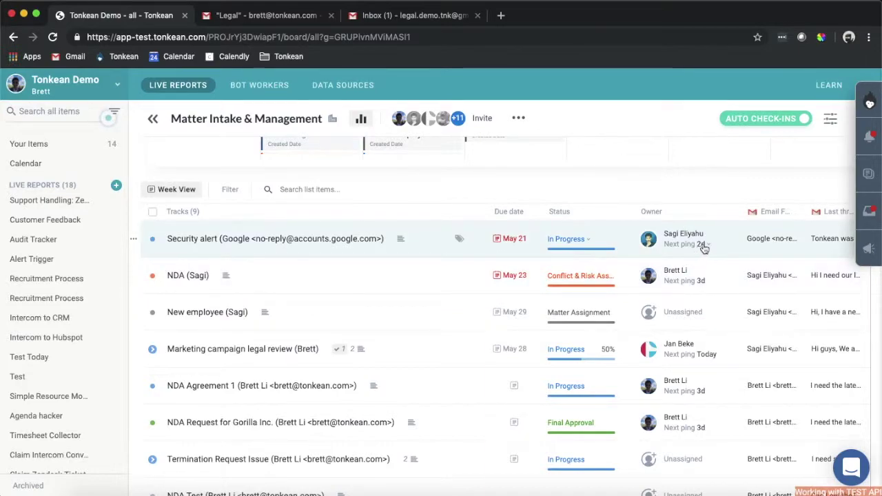
left_click(701, 245)
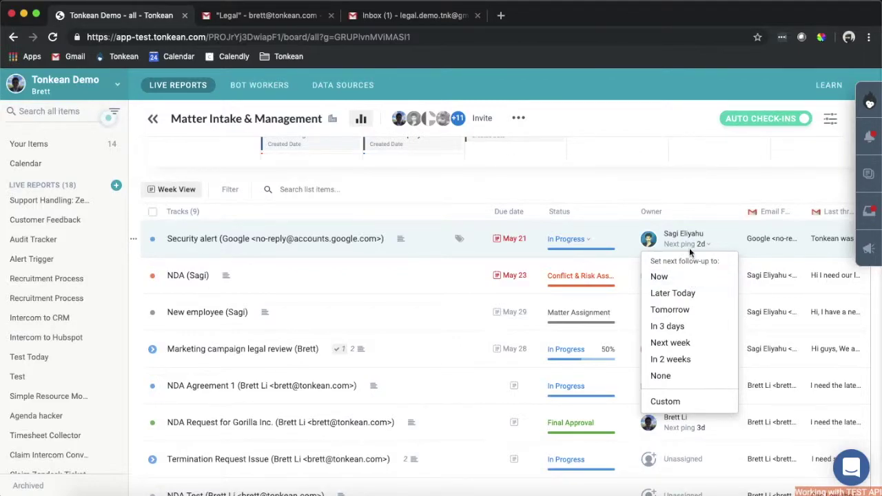
left_click(699, 197)
Step: Expand the report's summary metrics to view the full set, then collapse them again
scroll(648, 198, "up", 3)
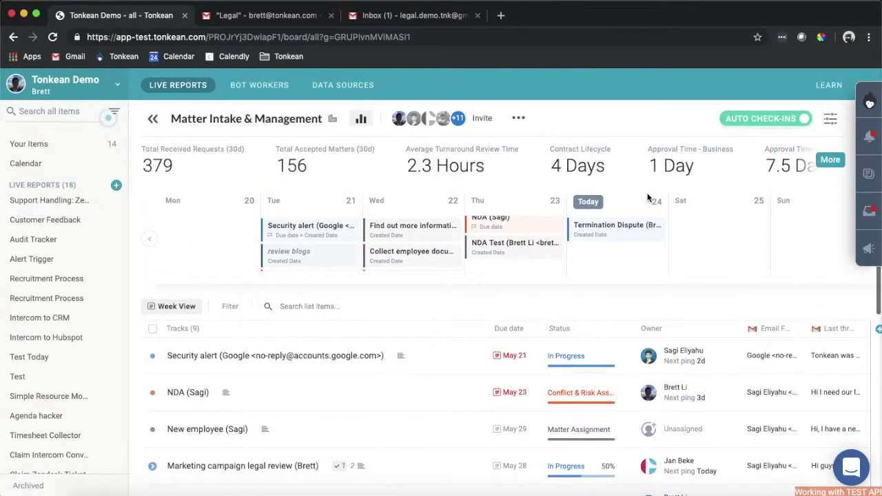
left_click(830, 167)
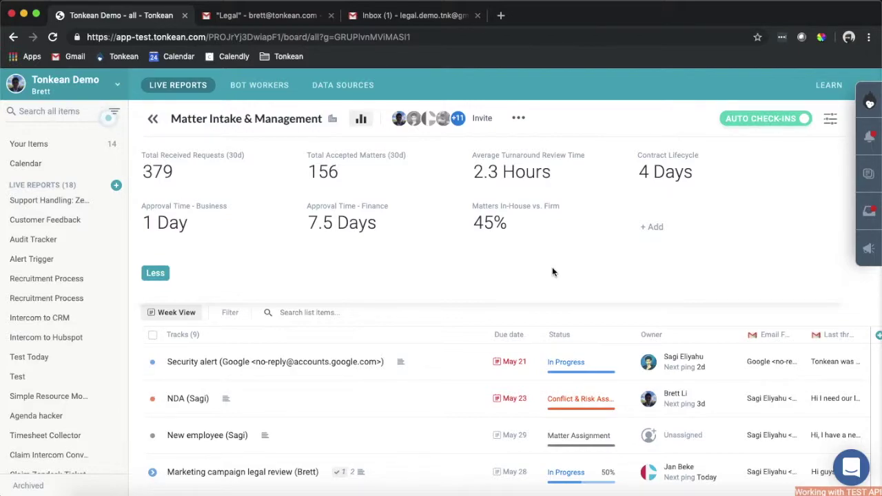
left_click(158, 274)
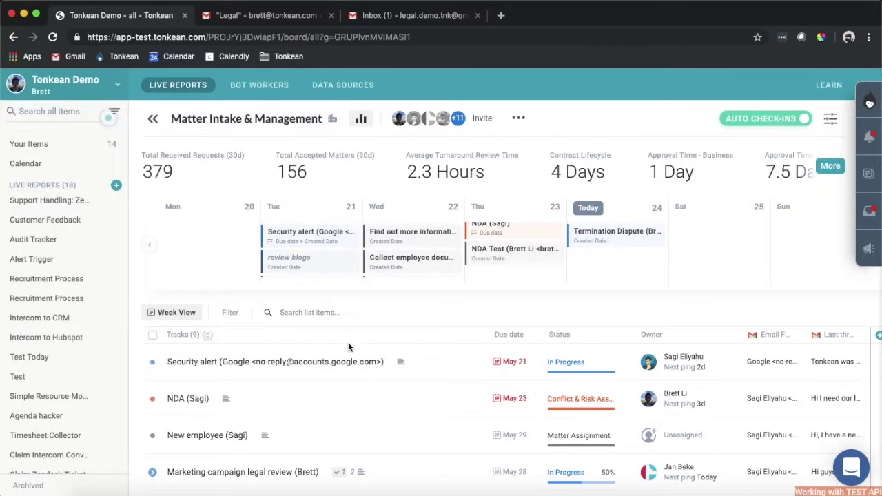